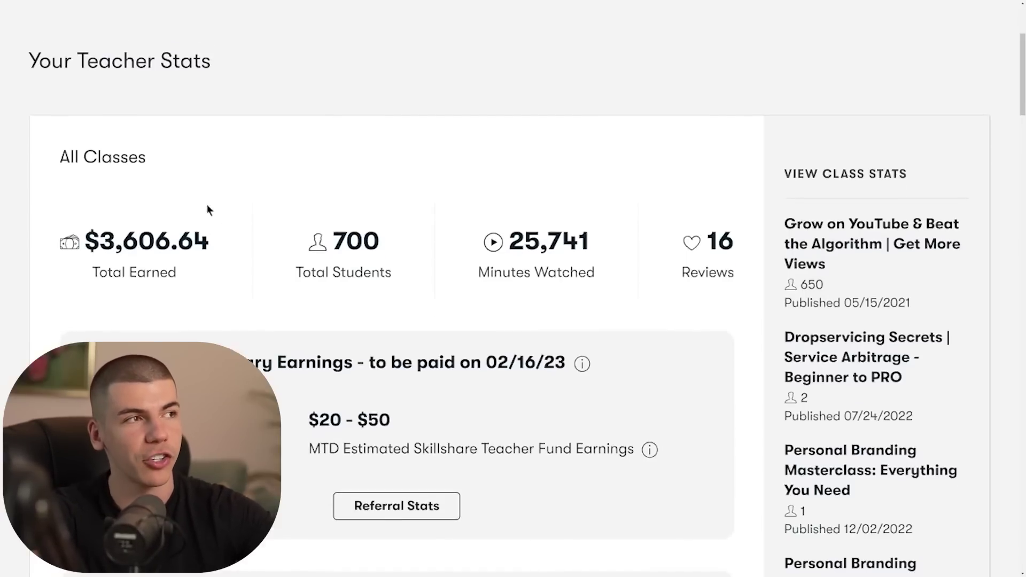
Step: Scroll and drag around the current Skillshare page to review it
{"action": "scroll", "coordinate": [206, 204], "scroll_direction": "up", "scroll_amount": 3}
{"action": "left_click_drag", "start_coordinate": [191, 176], "coordinate": [226, 167]}
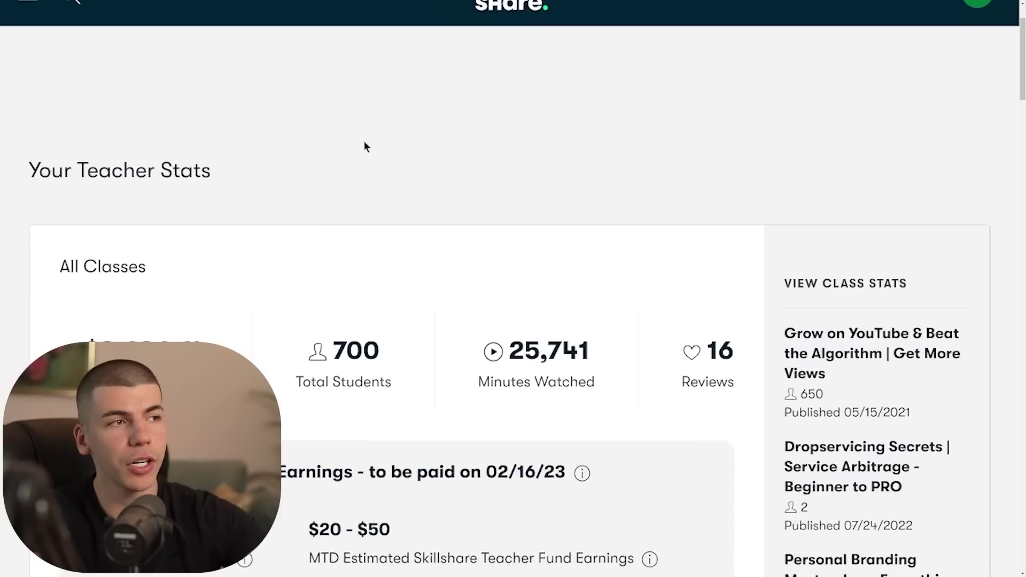
{"action": "scroll", "coordinate": [365, 144], "scroll_direction": "down", "scroll_amount": 3}
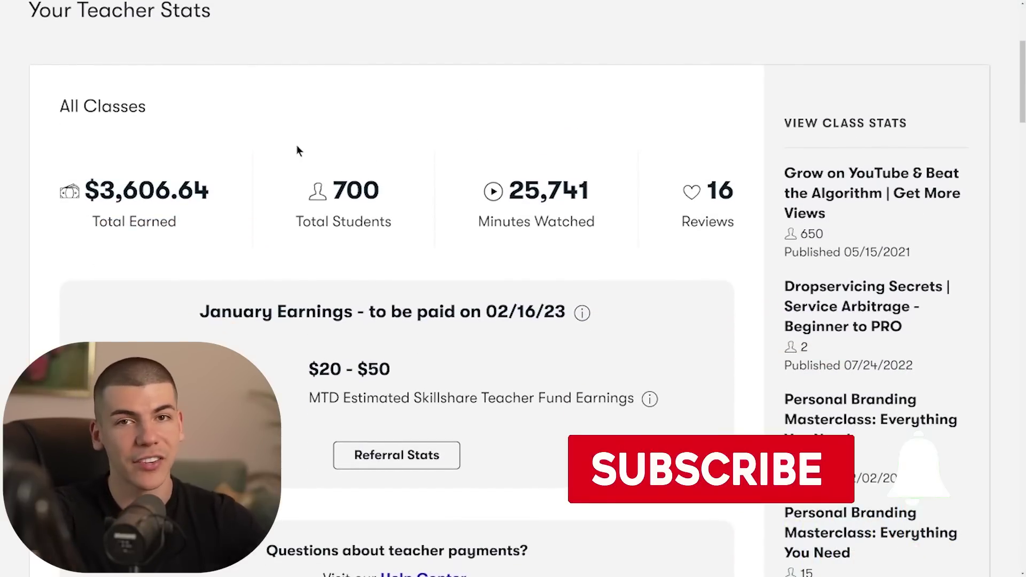
{"action": "scroll", "coordinate": [295, 160], "scroll_direction": "up", "scroll_amount": 3}
Step: Open the main navigation menu and scroll through the All Classes catalogue
{"action": "left_click", "coordinate": [23, 80]}
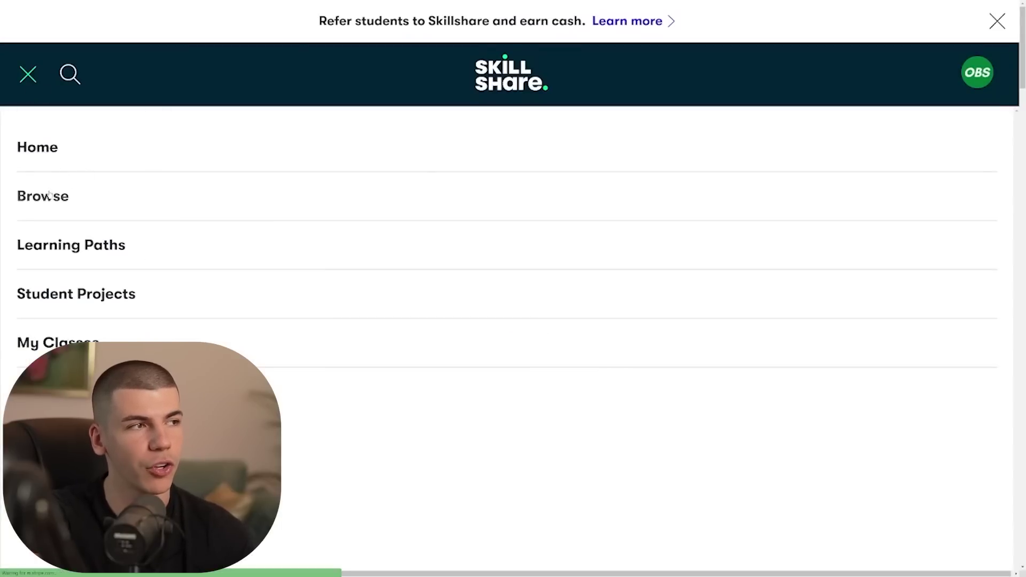
{"action": "scroll", "coordinate": [101, 247], "scroll_direction": "down", "scroll_amount": 2}
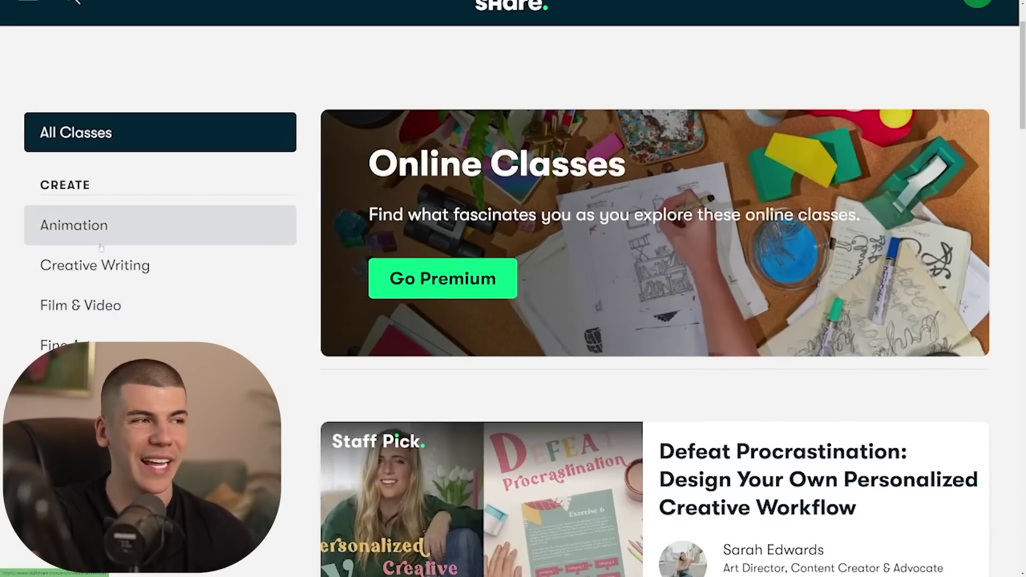
{"action": "scroll", "coordinate": [102, 251], "scroll_direction": "down", "scroll_amount": 1}
{"action": "scroll", "coordinate": [114, 292], "scroll_direction": "down", "scroll_amount": 1}
{"action": "scroll", "coordinate": [116, 296], "scroll_direction": "down", "scroll_amount": 1}
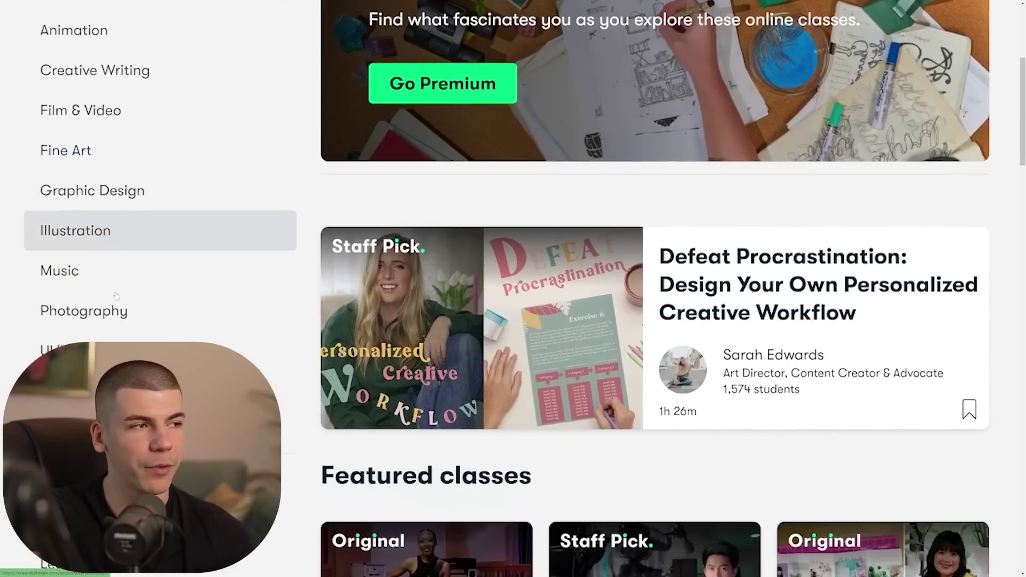
{"action": "scroll", "coordinate": [115, 295], "scroll_direction": "down", "scroll_amount": 1}
{"action": "scroll", "coordinate": [125, 296], "scroll_direction": "down", "scroll_amount": 1}
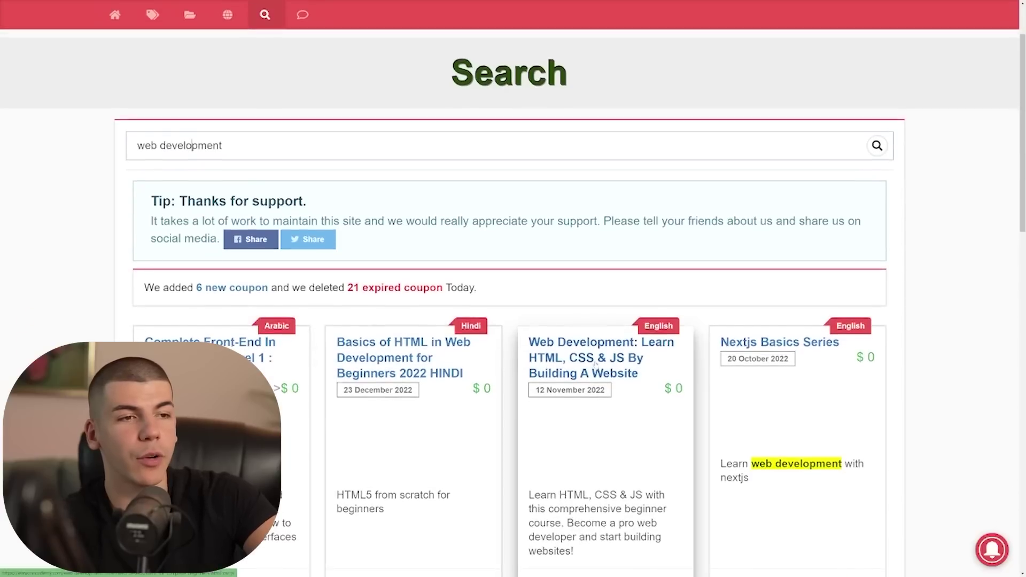
Step: Scroll down through the Disc Udemy 'web development' search results
{"action": "scroll", "coordinate": [614, 318], "scroll_direction": "down", "scroll_amount": 1}
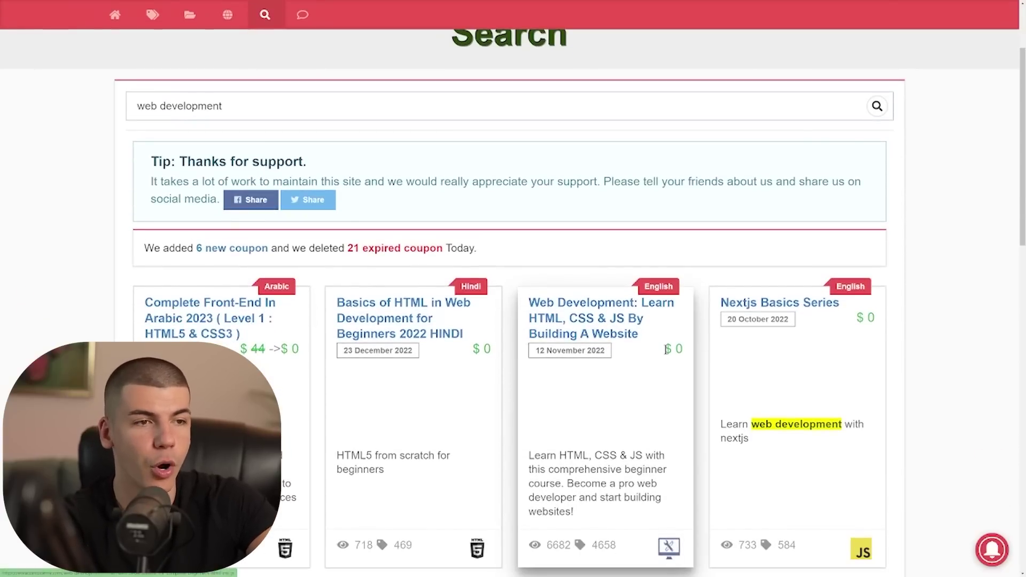
{"action": "scroll", "coordinate": [667, 349], "scroll_direction": "down", "scroll_amount": 1}
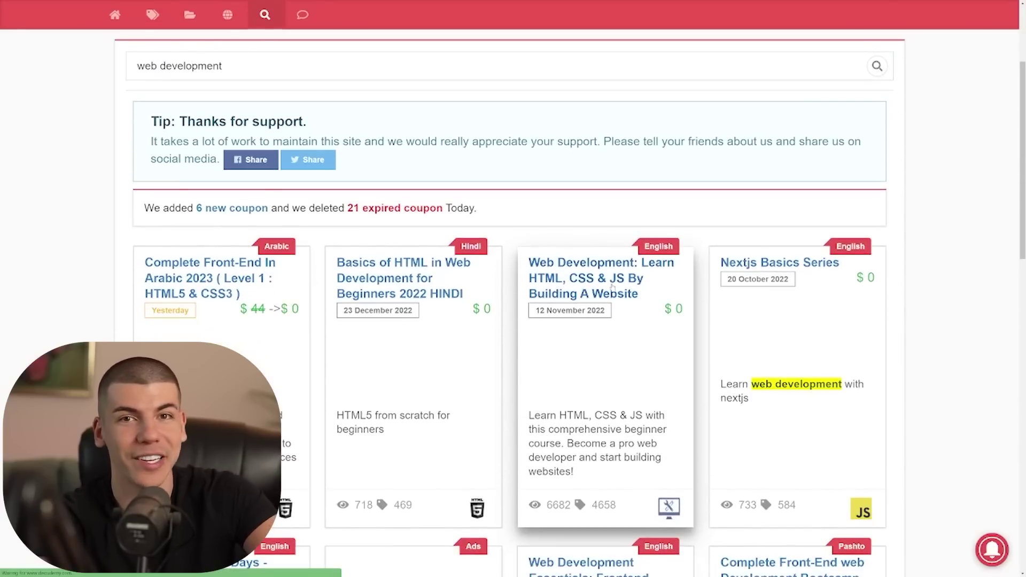
{"action": "scroll", "coordinate": [457, 392], "scroll_direction": "down", "scroll_amount": 1}
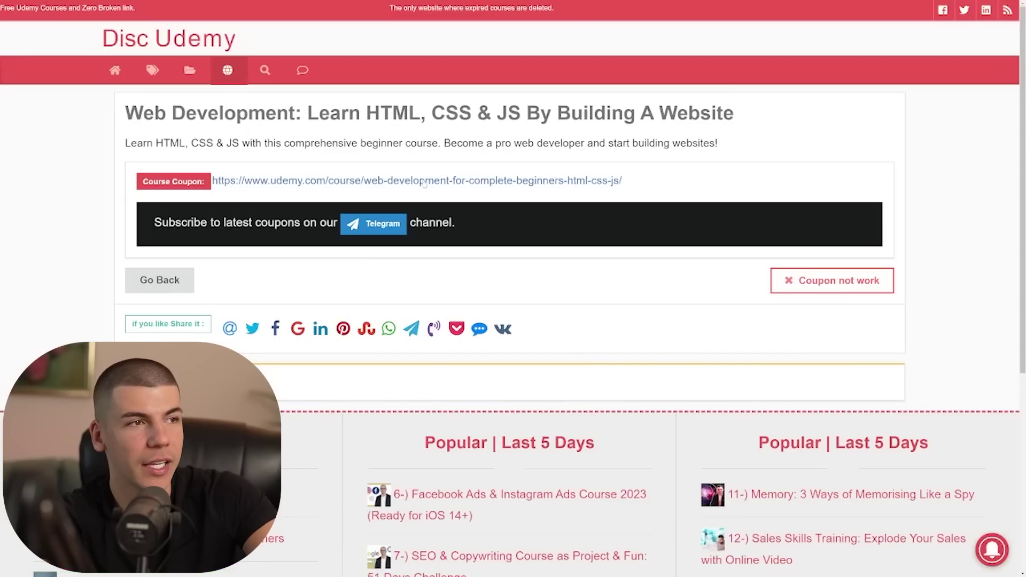
Step: Follow the coupon link to the free web development course on Udemy
{"action": "left_click", "coordinate": [424, 182]}
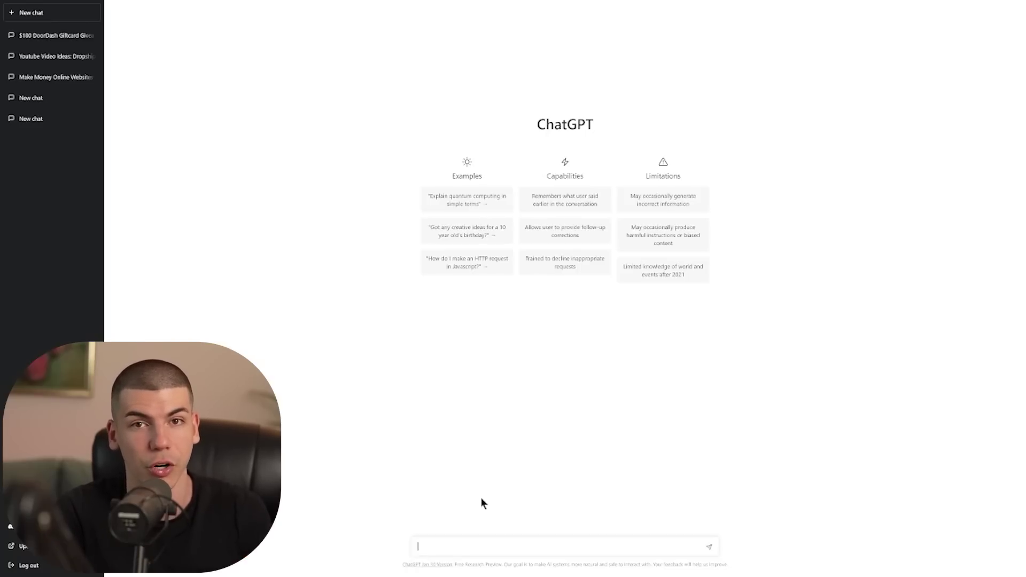
Step: Ask ChatGPT for a script for the first 'Introduction' lecture of a dropshipping course
{"action": "type", "text": "write a script for a course about dropshipping, first lecture called 'Introduction: What this course is all about"}
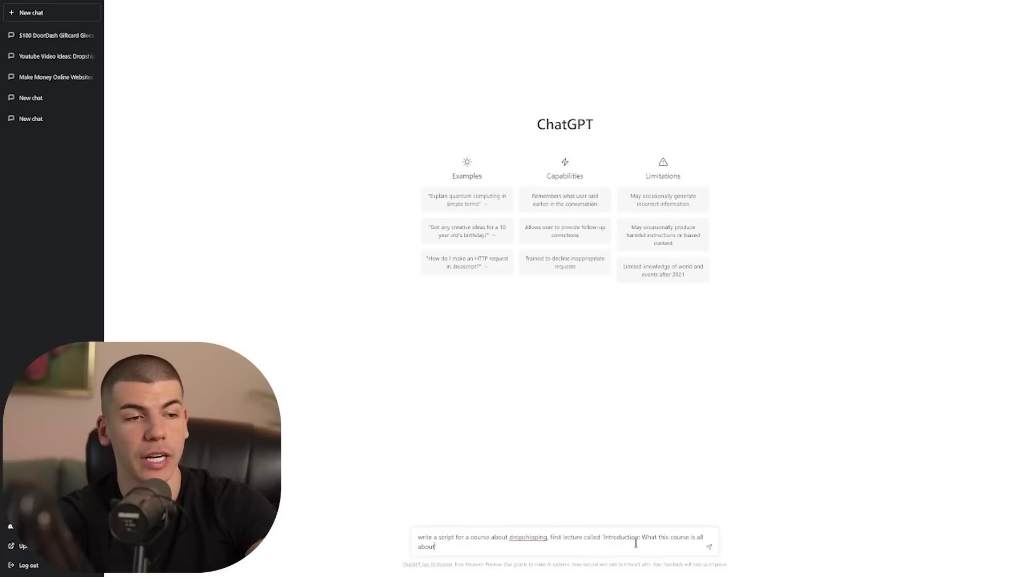
{"action": "key", "text": "Return"}
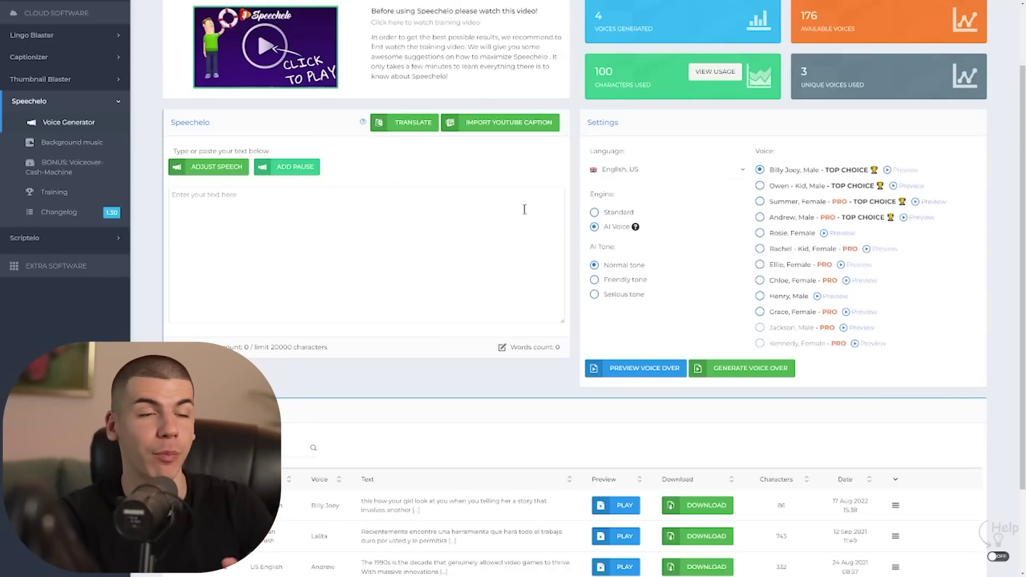
Step: Paste the paragraph defining dropshipping and preview its voiceover
{"action": "left_click", "coordinate": [300, 268]}
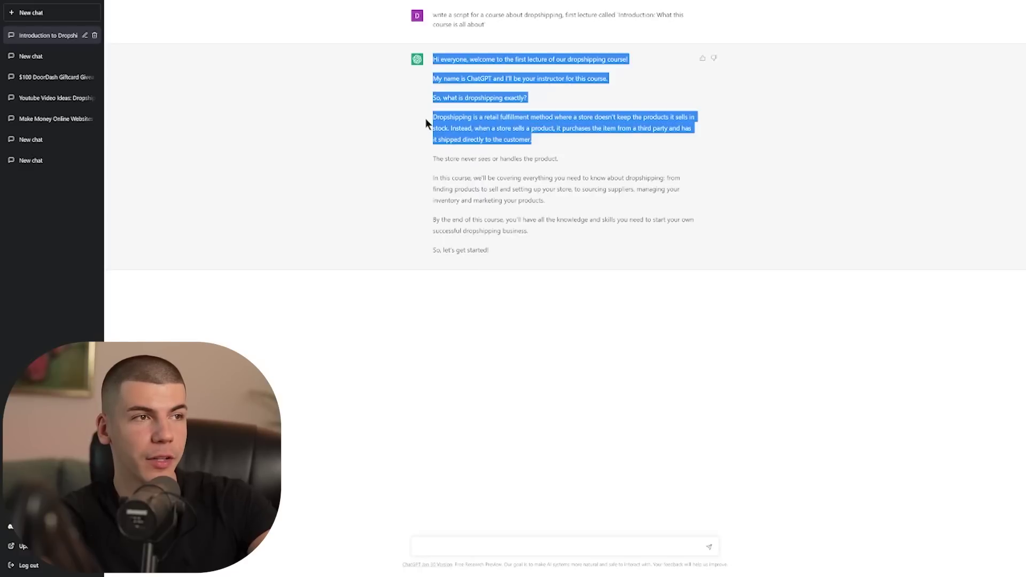
{"action": "left_click_drag", "start_coordinate": [425, 118], "coordinate": [447, 121]}
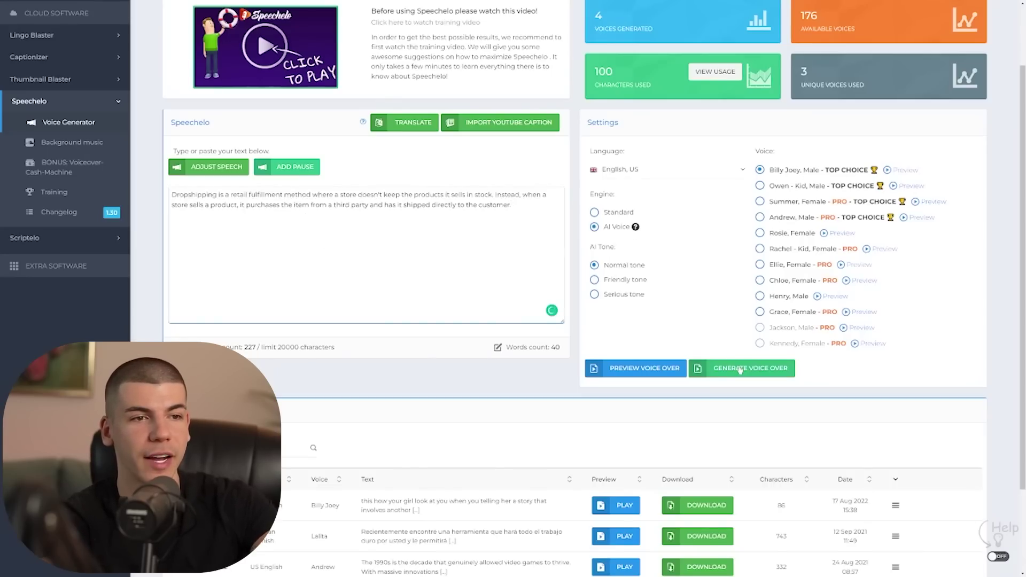
{"action": "left_click", "coordinate": [656, 372]}
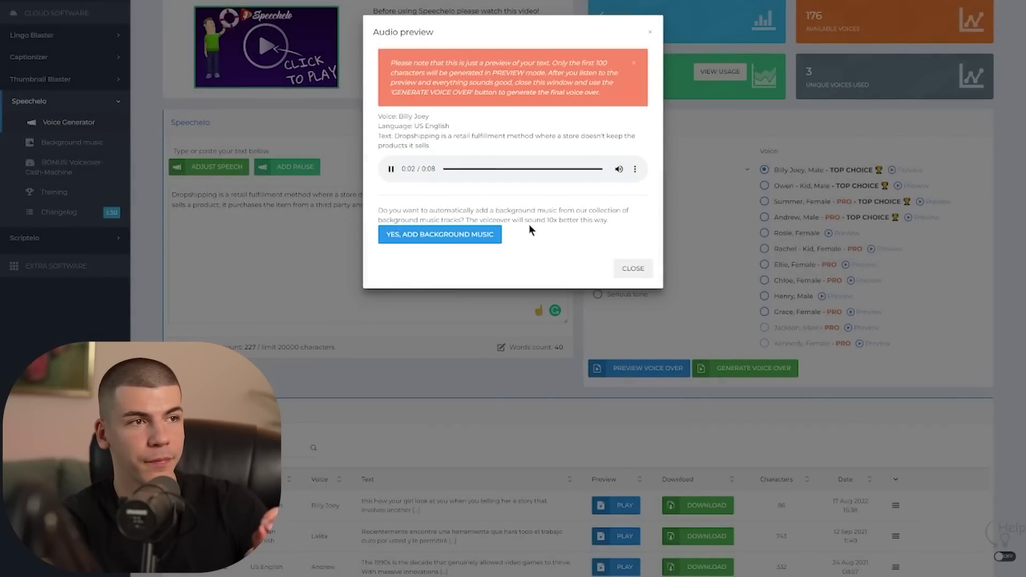
{"action": "left_click", "coordinate": [650, 35]}
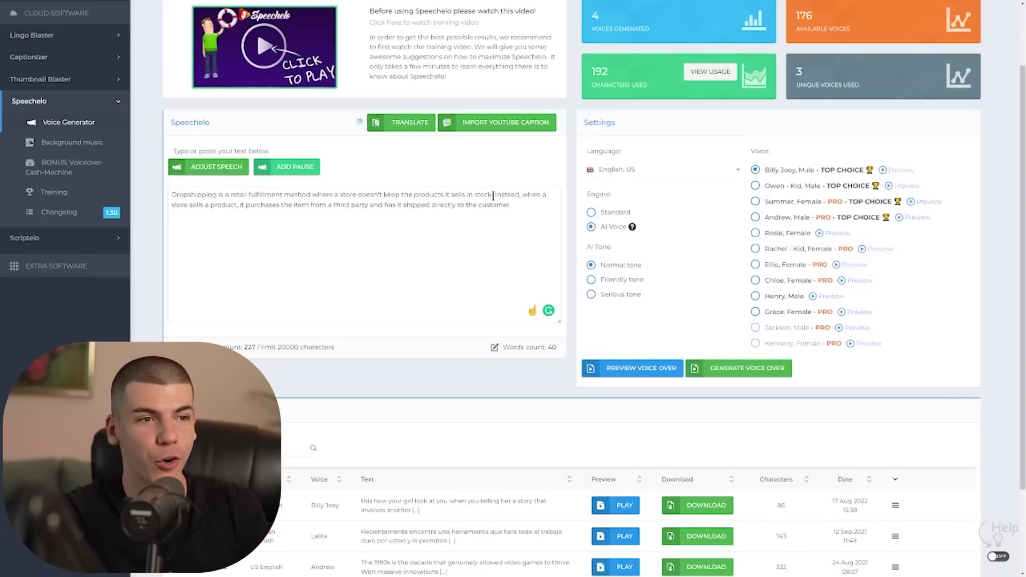
Step: Generate the final voiceover and download it without background music
{"action": "left_click", "coordinate": [709, 368]}
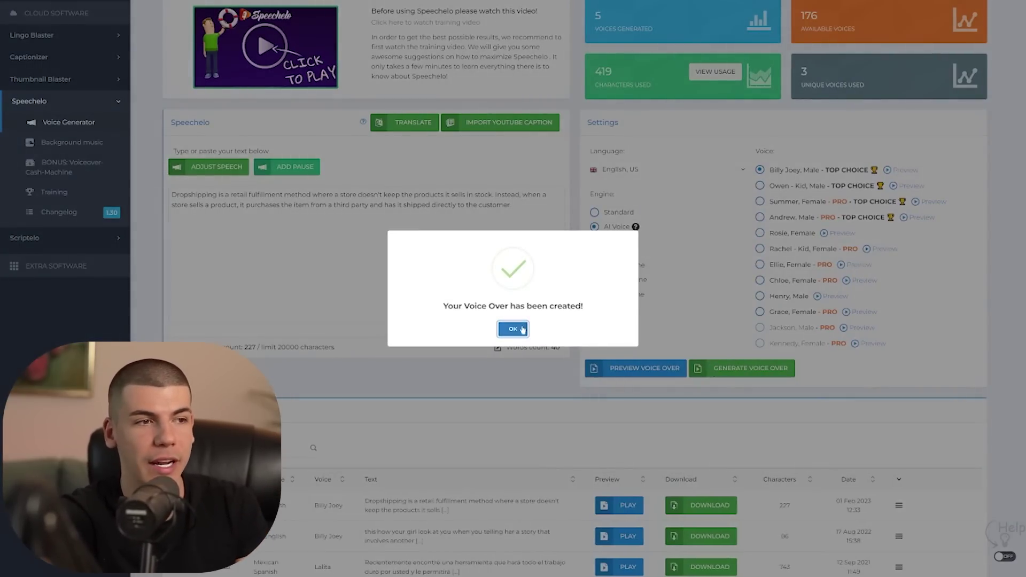
{"action": "left_click", "coordinate": [513, 328]}
{"action": "left_click", "coordinate": [693, 511]}
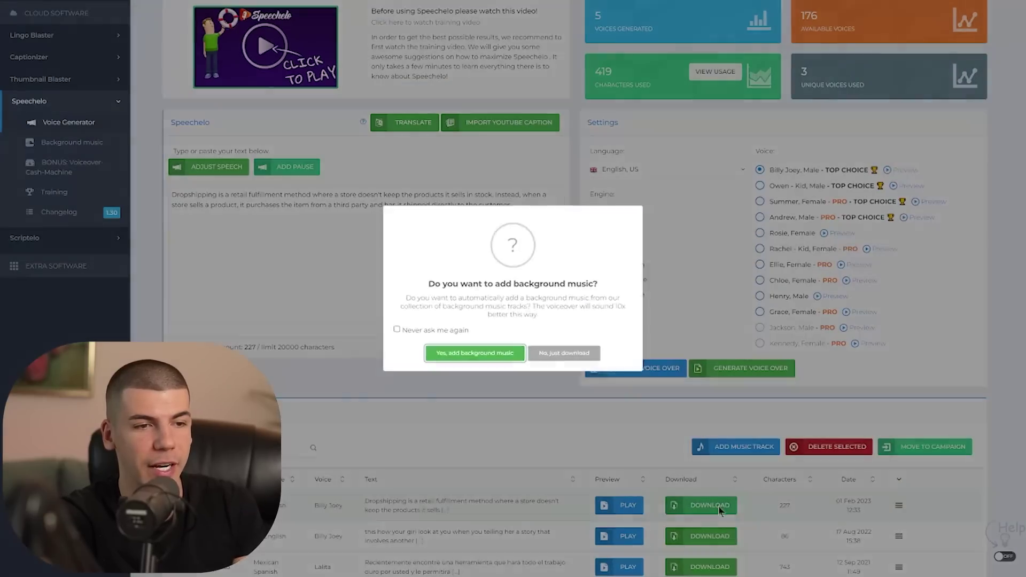
{"action": "left_click", "coordinate": [562, 351]}
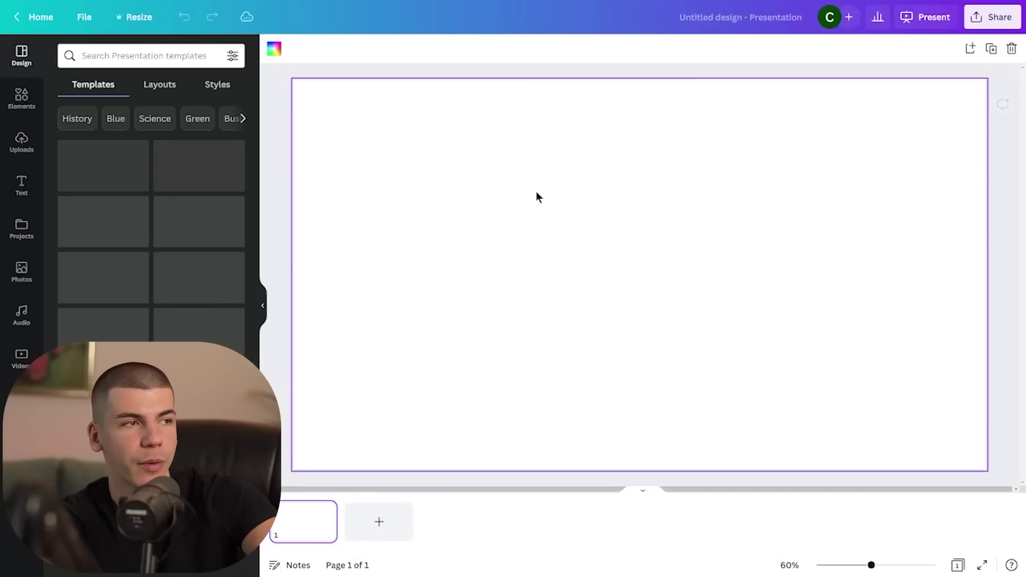
{"action": "mouse_move", "coordinate": [198, 165]}
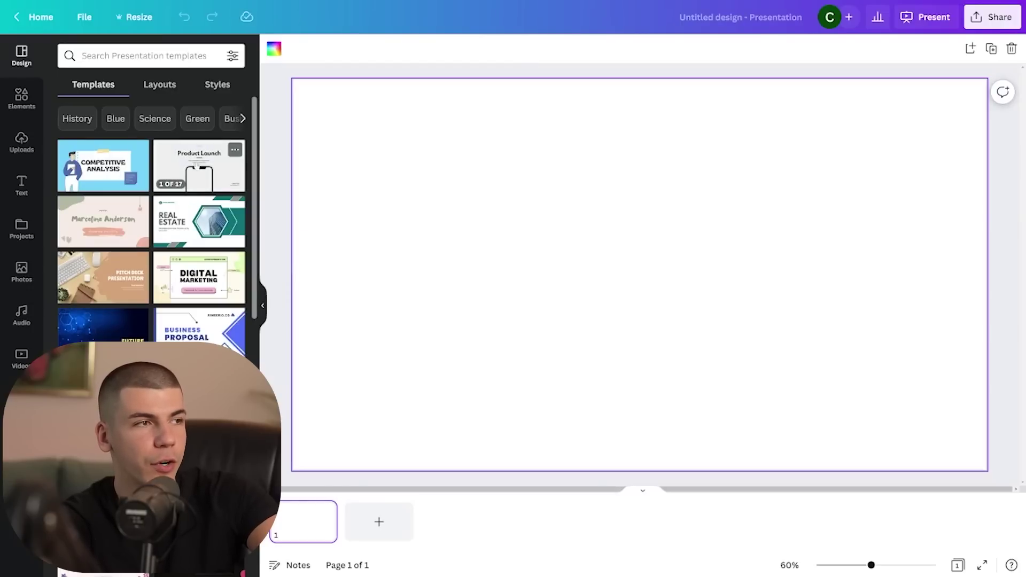
Step: Apply the Green Playful Modern Digital Marketing title slide to the page
{"action": "left_click", "coordinate": [199, 278]}
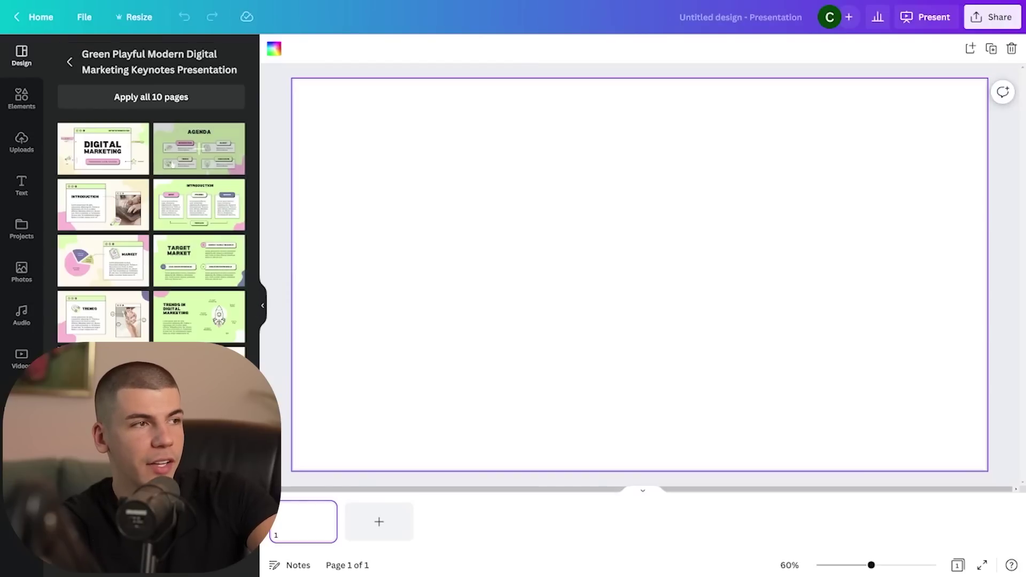
{"action": "left_click", "coordinate": [118, 156]}
{"action": "left_click", "coordinate": [588, 240]}
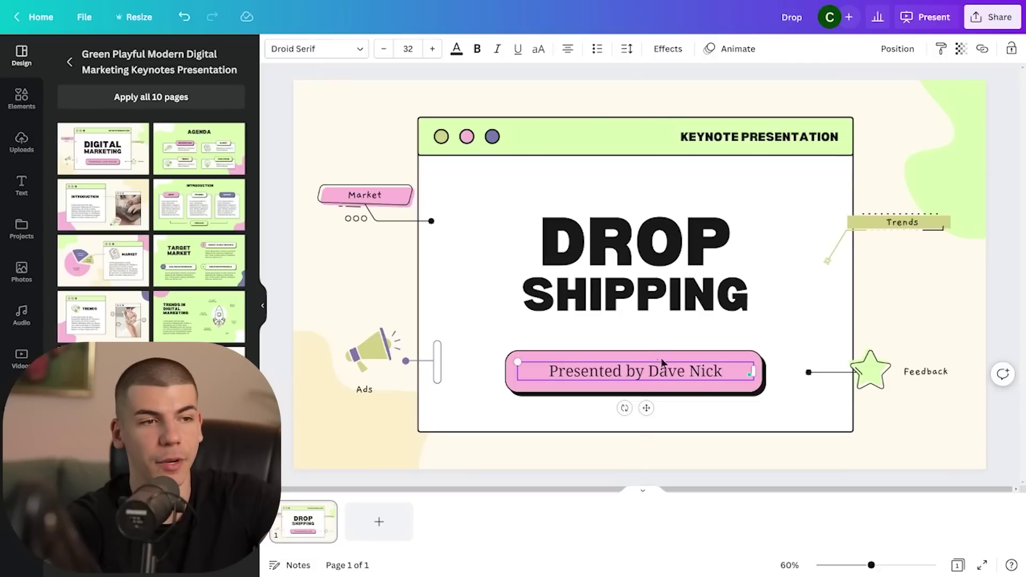
Step: Recolour the Presented by pill from pink to light green and add a blank second page
{"action": "left_click", "coordinate": [637, 310]}
{"action": "left_click", "coordinate": [508, 390]}
{"action": "left_click", "coordinate": [293, 49]}
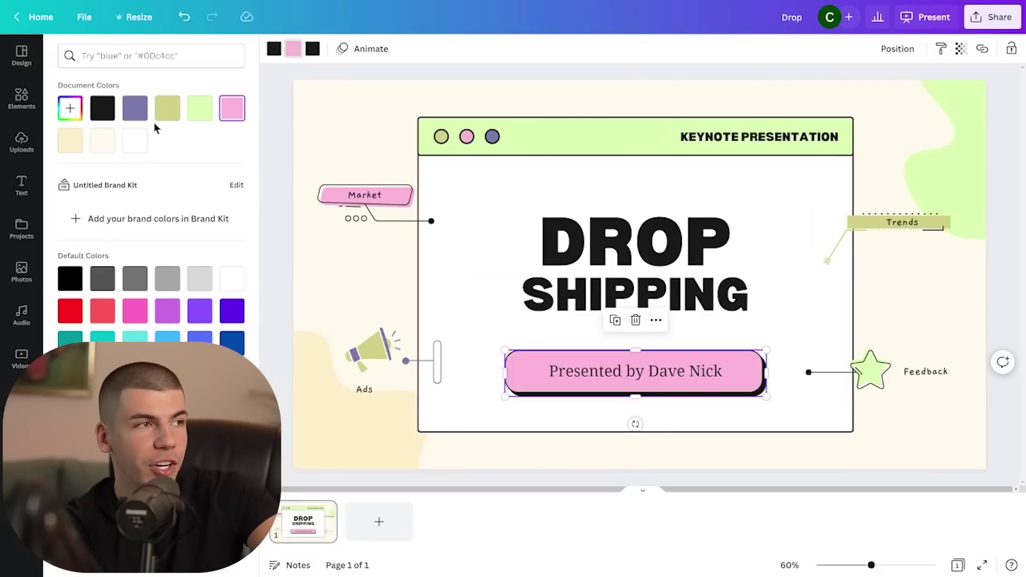
{"action": "left_click", "coordinate": [190, 117]}
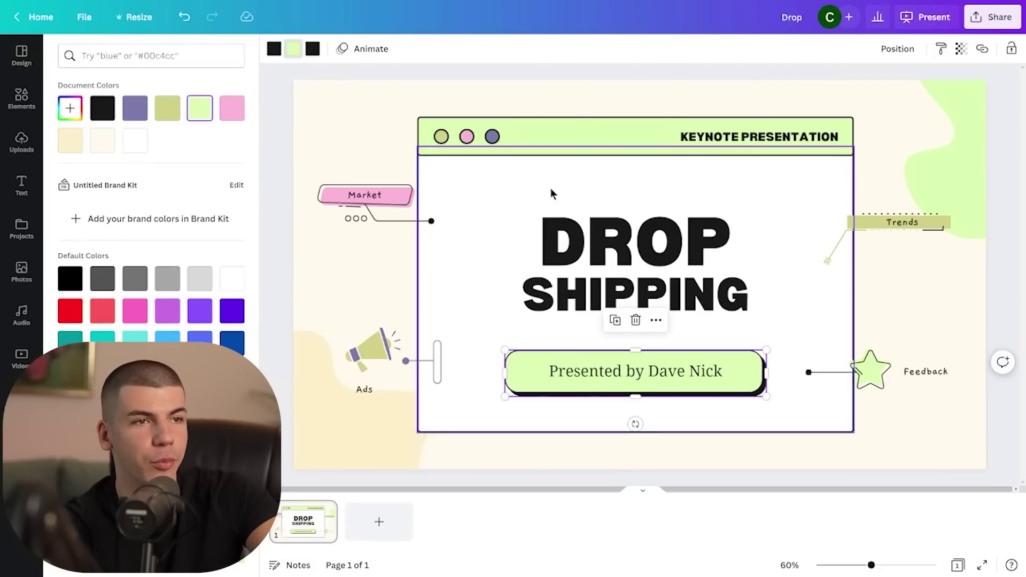
{"action": "left_click", "coordinate": [379, 521]}
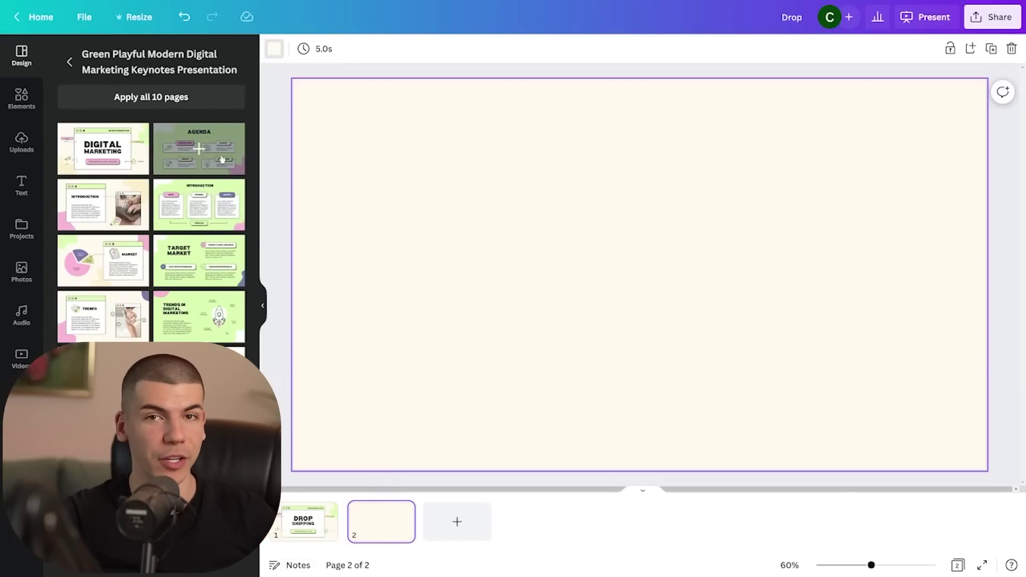
Step: Apply the template's Introduction layout to page 2 and close the sharing options
{"action": "left_click", "coordinate": [103, 204]}
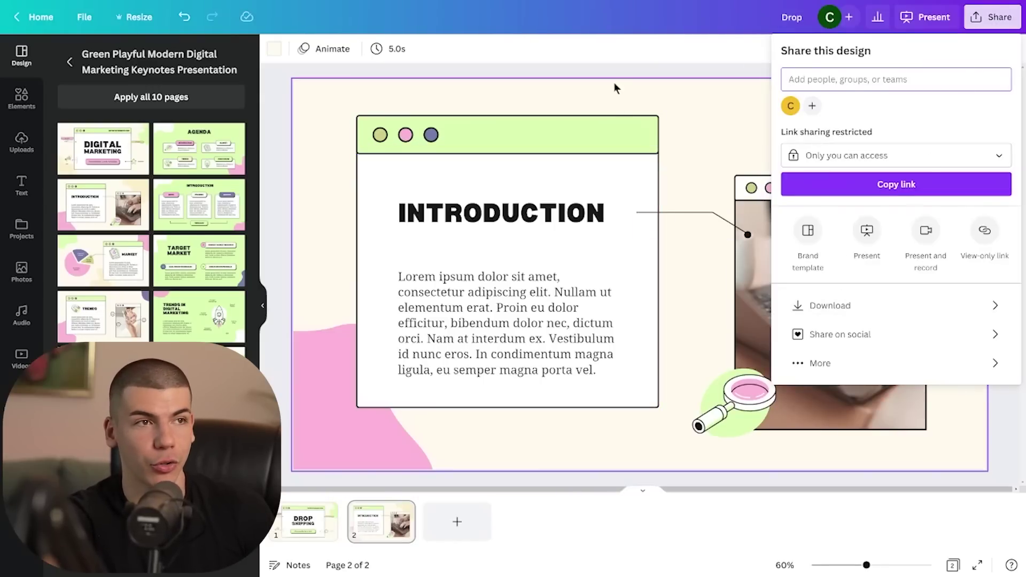
{"action": "left_click", "coordinate": [623, 64]}
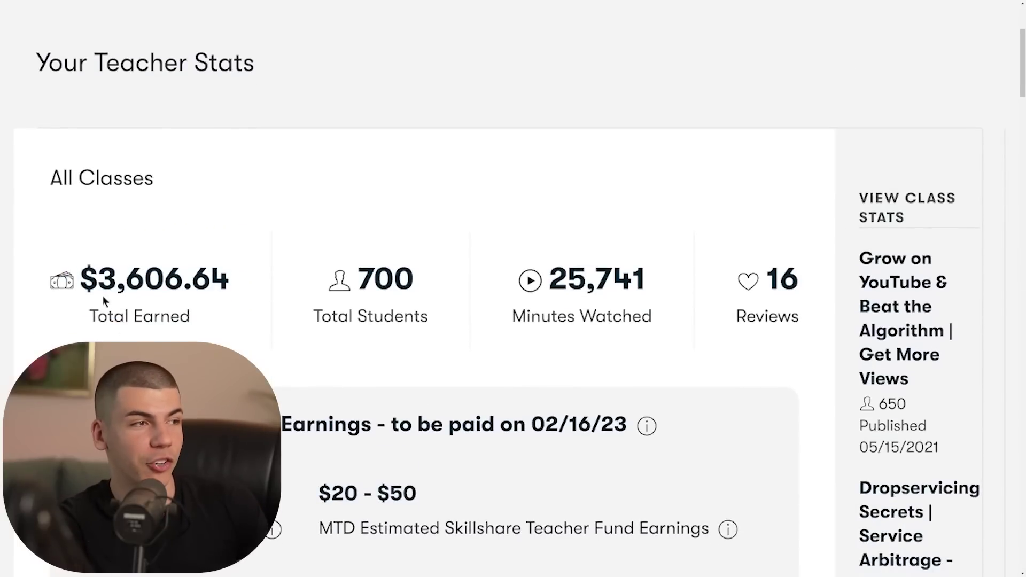
{"action": "left_click_drag", "start_coordinate": [81, 278], "coordinate": [197, 270]}
{"action": "left_click", "coordinate": [198, 269]}
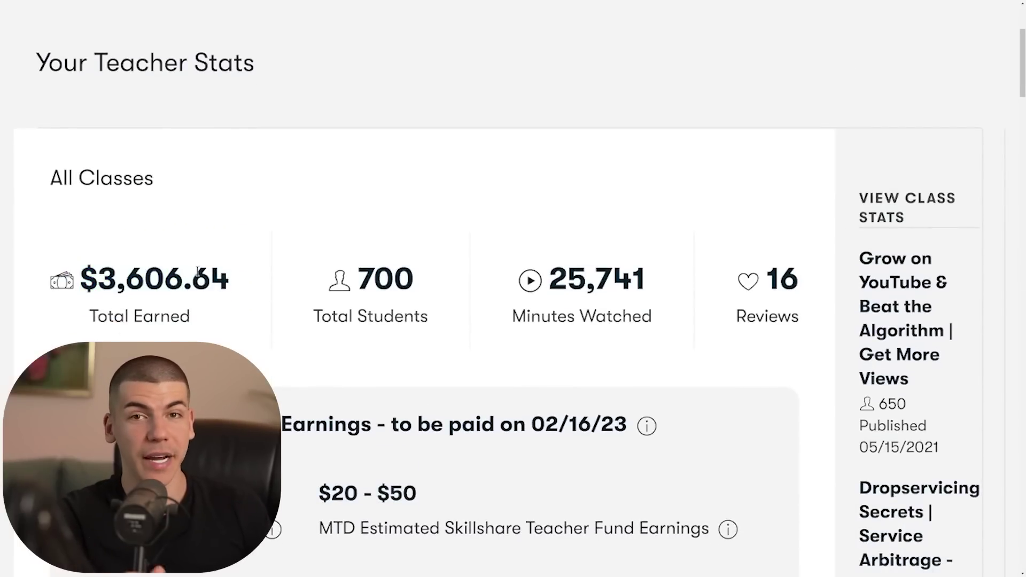